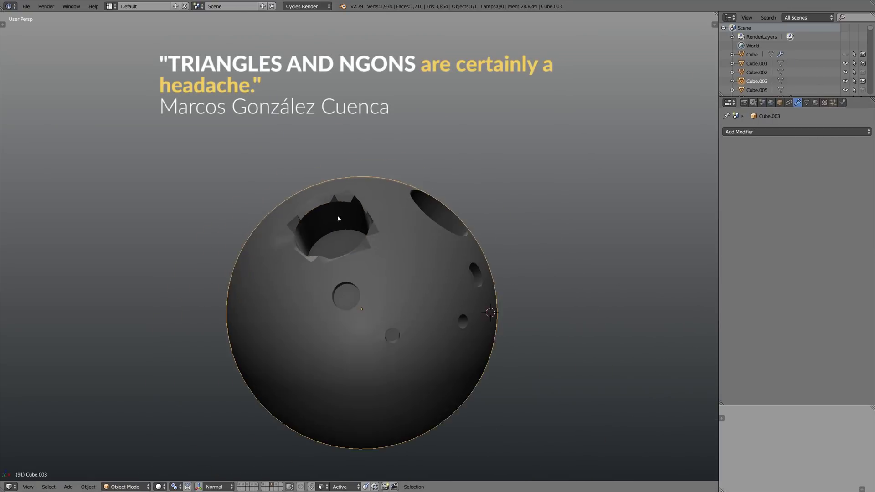
Add a Subdivision Surface modifier to the holed sphere with viewport level 3.
{"action": "mouse_move", "coordinate": [339, 219]}
{"action": "middle_mouse_down"}
{"action": "mouse_move", "coordinate": [368, 224]}
{"action": "mouse_move", "coordinate": [353, 220]}
{"action": "middle_mouse_up"}
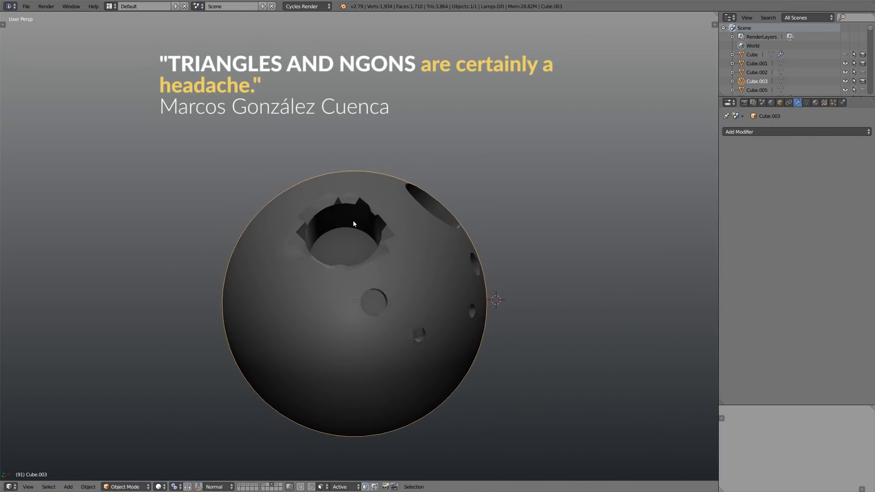
{"action": "scroll", "coordinate": [350, 220], "scroll_direction": "up", "scroll_amount": 2}
{"action": "key", "text": "ctrl+1"}
{"action": "key", "text": "ctrl+3"}
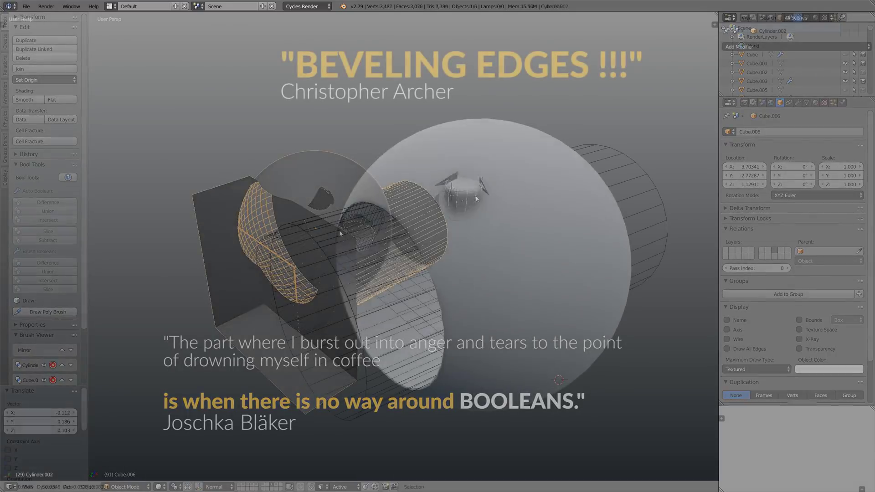
Give the plane with round holes a Bevel modifier of width 0.0002.
{"action": "left_click", "coordinate": [444, 243]}
{"action": "middle_click_drag", "start_coordinate": [443, 238], "coordinate": [486, 207]}
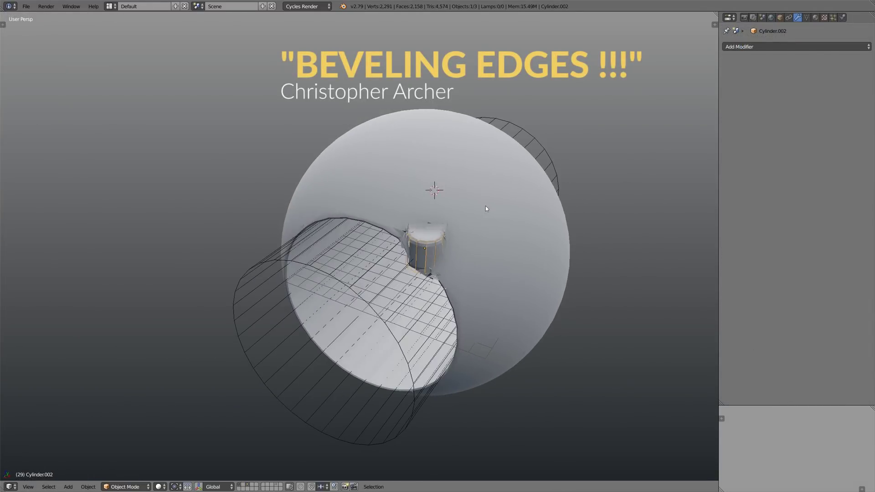
{"action": "right_click", "coordinate": [486, 206]}
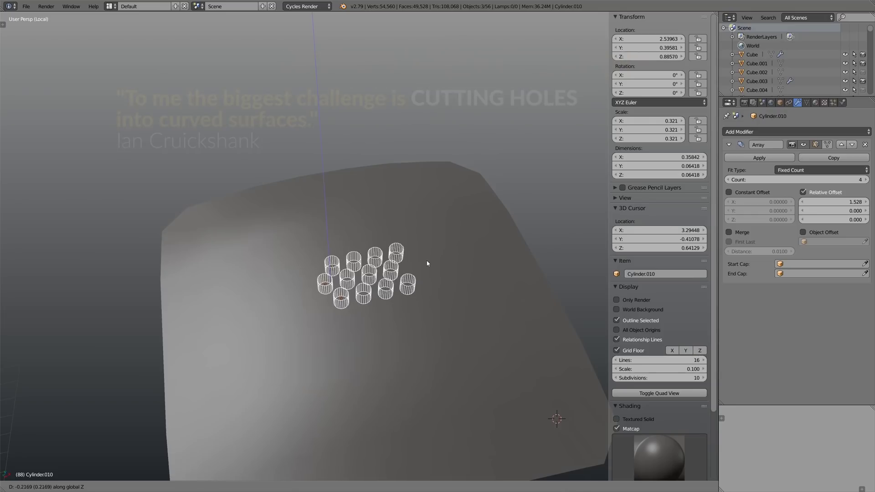
{"action": "left_click", "coordinate": [747, 132]}
{"action": "left_click", "coordinate": [693, 163]}
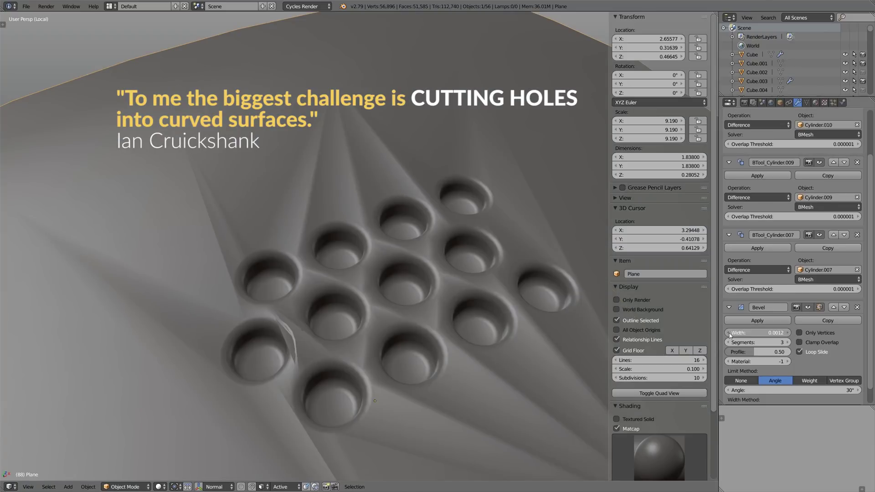
{"action": "left_click", "coordinate": [729, 334]}
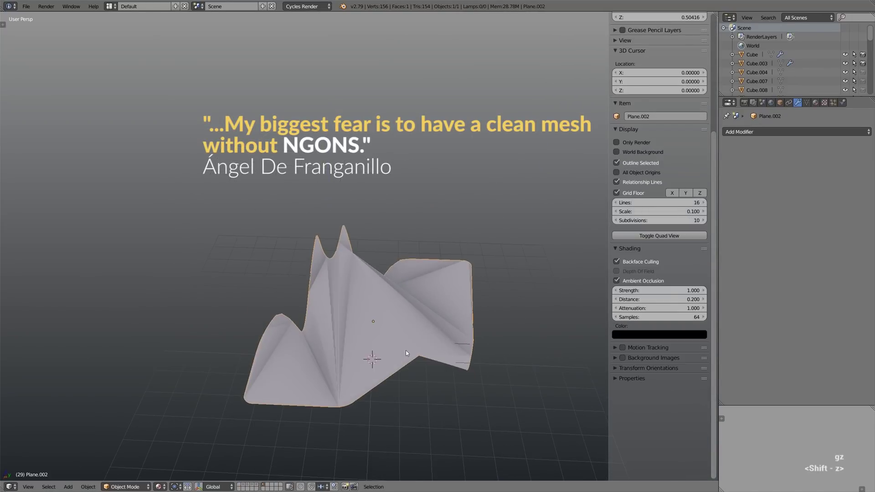
Slide the edge loop beside the slot and raise the Subsurf viewport level.
{"action": "mouse_move", "coordinate": [406, 351]}
{"action": "middle_mouse_down"}
{"action": "mouse_move", "coordinate": [390, 336]}
{"action": "mouse_move", "coordinate": [333, 332]}
{"action": "mouse_move", "coordinate": [430, 308]}
{"action": "mouse_move", "coordinate": [386, 336]}
{"action": "middle_mouse_up"}
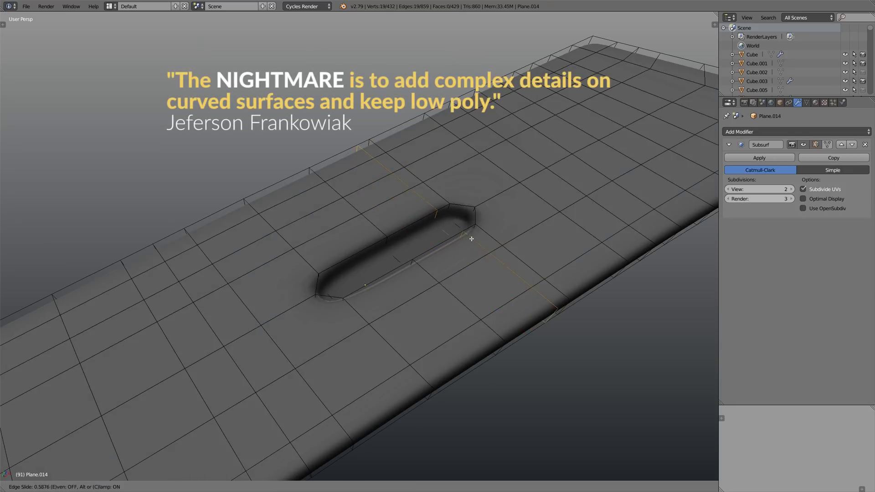
{"action": "left_click", "coordinate": [353, 333]}
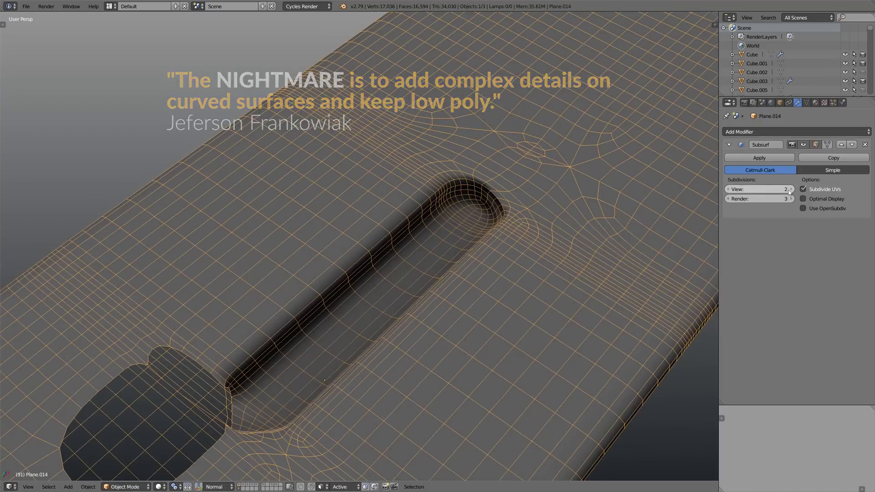
{"action": "left_click", "coordinate": [791, 189]}
{"action": "left_click", "coordinate": [791, 189]}
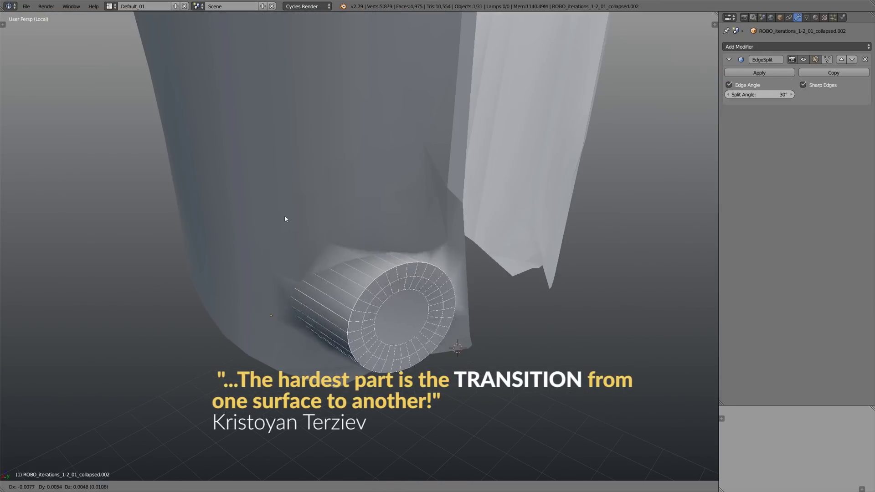
Scale the cylinder jutting from the red shell to its new size.
{"action": "left_click_drag", "start_coordinate": [285, 220], "coordinate": [333, 180]}
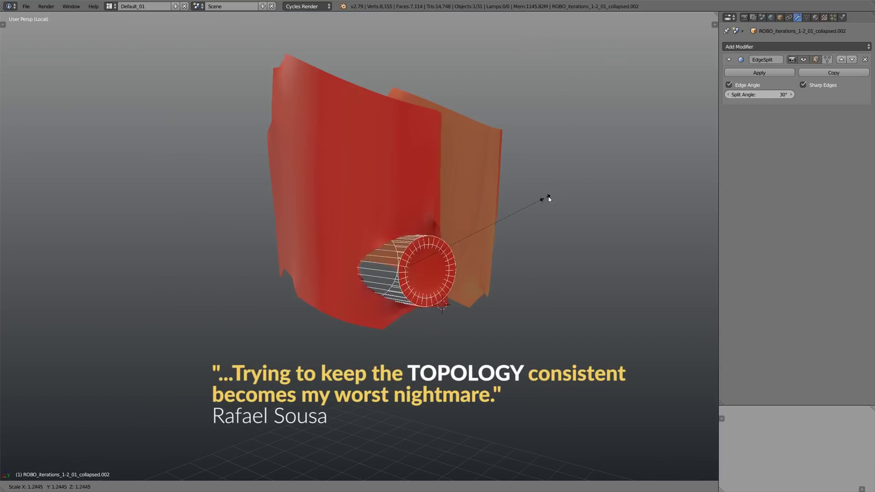
{"action": "key", "text": "s"}
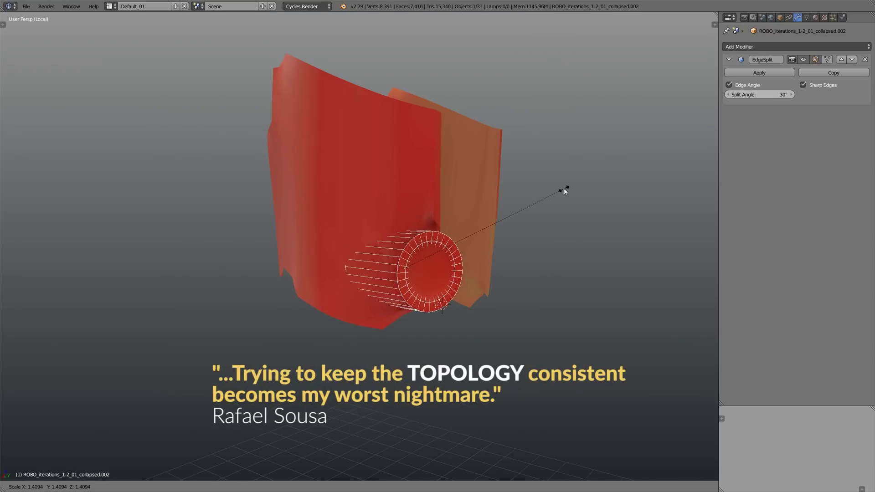
{"action": "left_click", "coordinate": [562, 191]}
{"action": "mouse_move", "coordinate": [458, 238]}
{"action": "middle_mouse_down"}
{"action": "mouse_move", "coordinate": [439, 262]}
{"action": "mouse_move", "coordinate": [461, 251]}
{"action": "middle_mouse_up"}
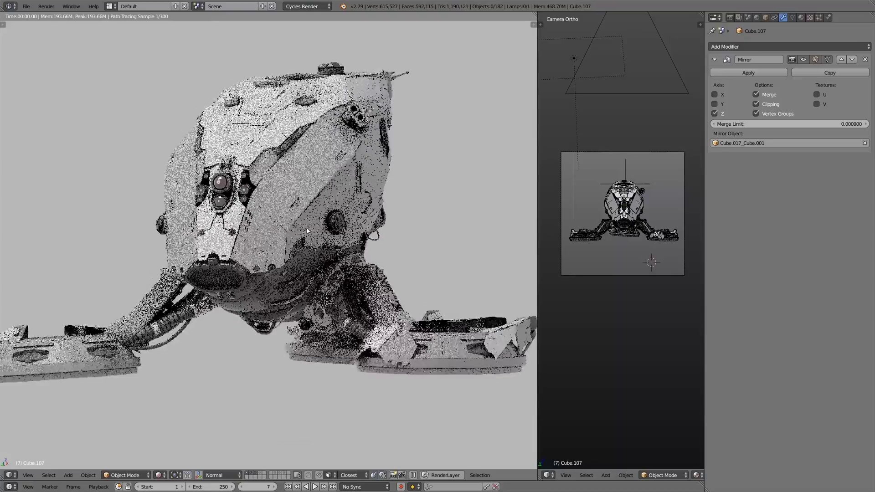
{"action": "mouse_move", "coordinate": [307, 231]}
{"action": "middle_mouse_down"}
{"action": "mouse_move", "coordinate": [315, 230]}
{"action": "mouse_move", "coordinate": [290, 233]}
{"action": "mouse_move", "coordinate": [347, 232]}
{"action": "middle_mouse_up"}
{"action": "scroll", "coordinate": [310, 228], "scroll_direction": "down", "scroll_amount": 5}
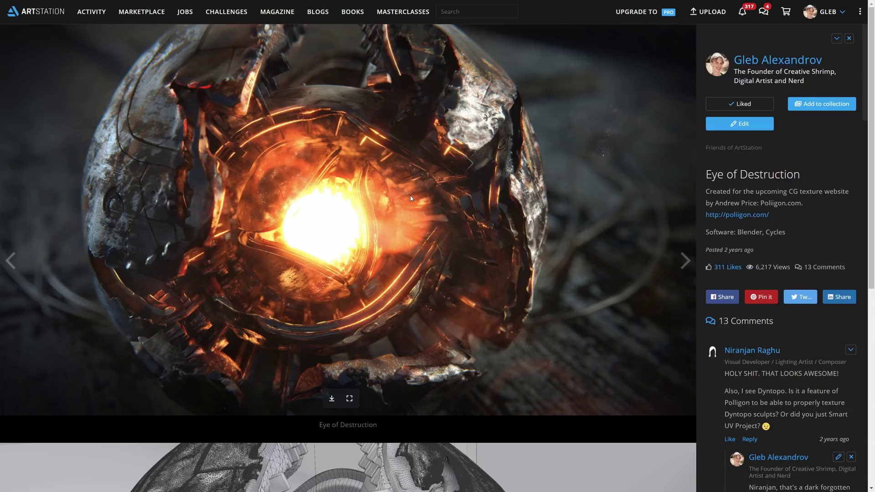
Scroll the Eye of Destruction artwork page down to the wireframe render.
{"action": "scroll", "coordinate": [306, 156], "scroll_direction": "down", "scroll_amount": 7}
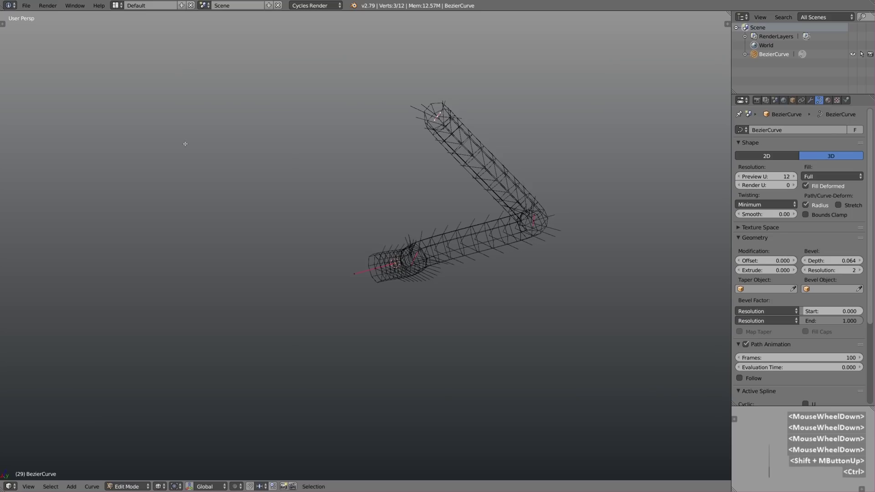
Extend the curve tube with four new points.
{"action": "left_click", "coordinate": [184, 143], "text": "ctrl"}
{"action": "left_click", "coordinate": [158, 332], "text": "ctrl"}
{"action": "left_click", "coordinate": [452, 379], "text": "ctrl"}
{"action": "left_click", "coordinate": [588, 334], "text": "ctrl"}
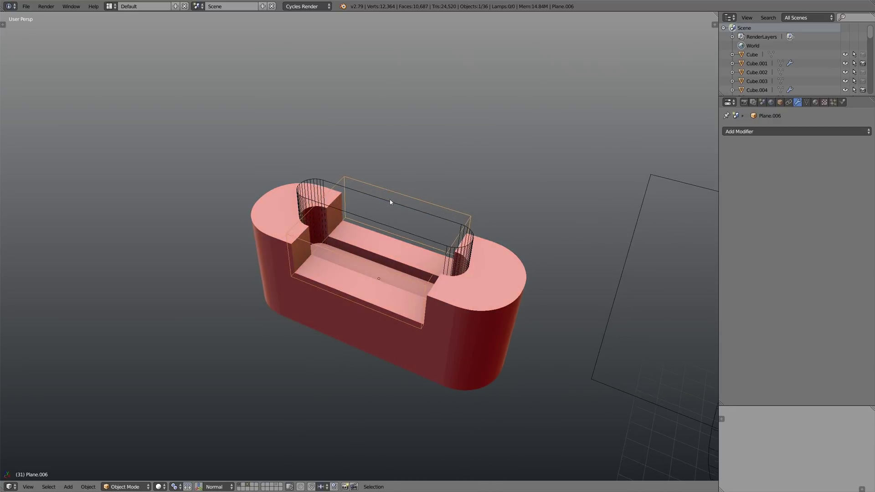
Scale the wireframe cutter across the red block and unhide the plane's middle faces.
{"action": "key", "text": "s"}
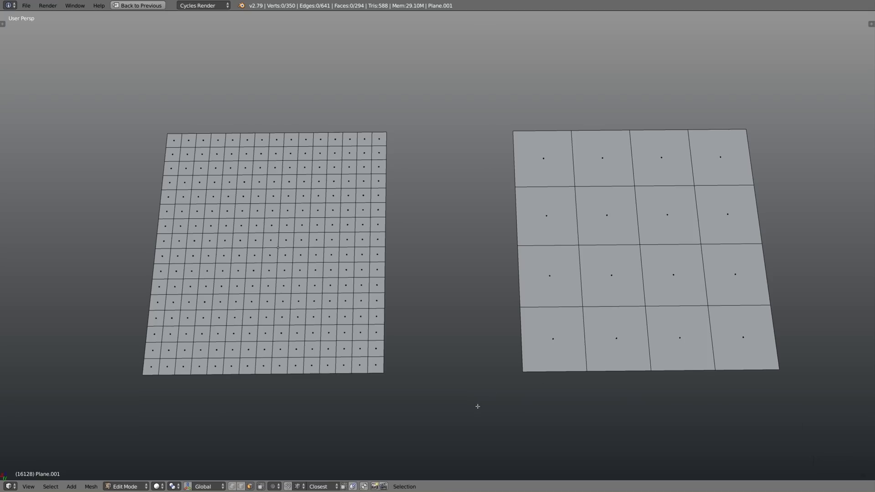
{"action": "key", "text": "alt+h"}
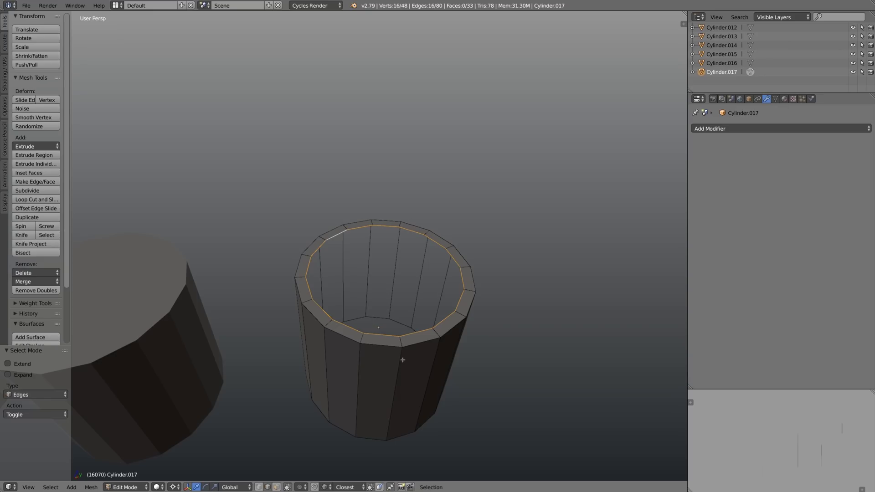
Grid Fill the open top loop of the cylinder.
{"action": "key", "text": "ctrl+f"}
{"action": "left_click", "coordinate": [413, 353]}
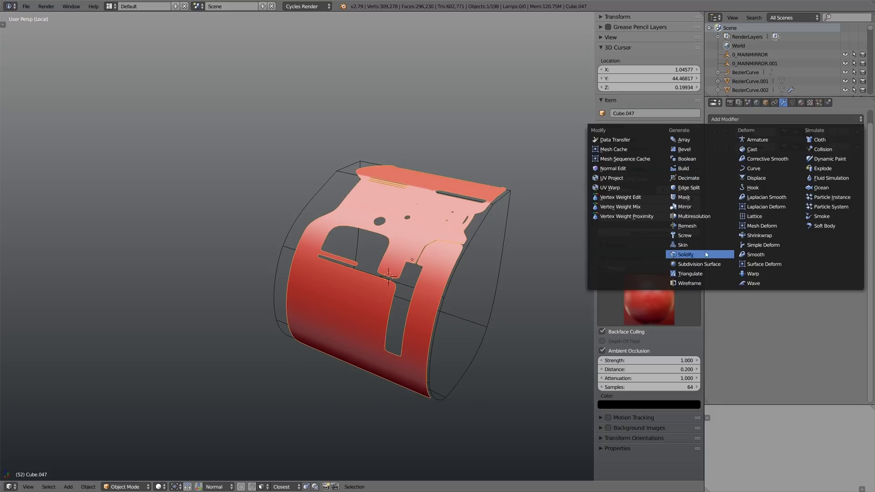
Add a Solidify modifier to the red shell and rotate Cylinder.008 on its local Z axis.
{"action": "left_click", "coordinate": [706, 254]}
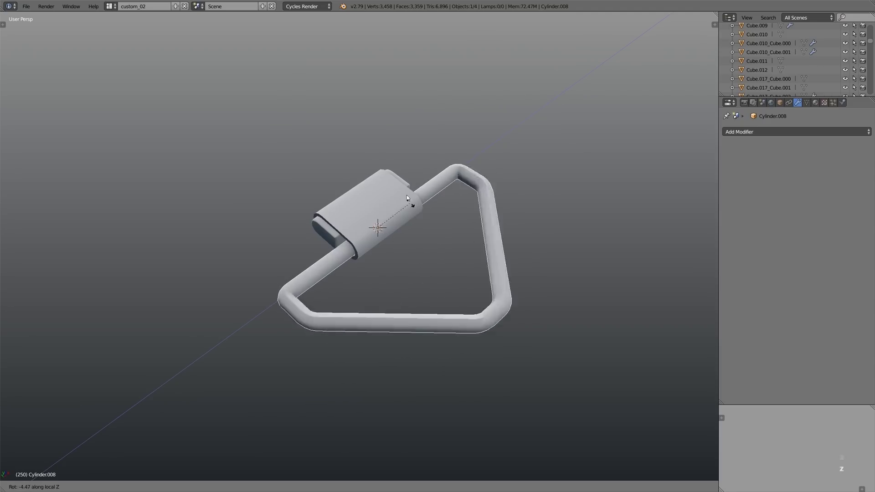
{"action": "left_click", "coordinate": [406, 271]}
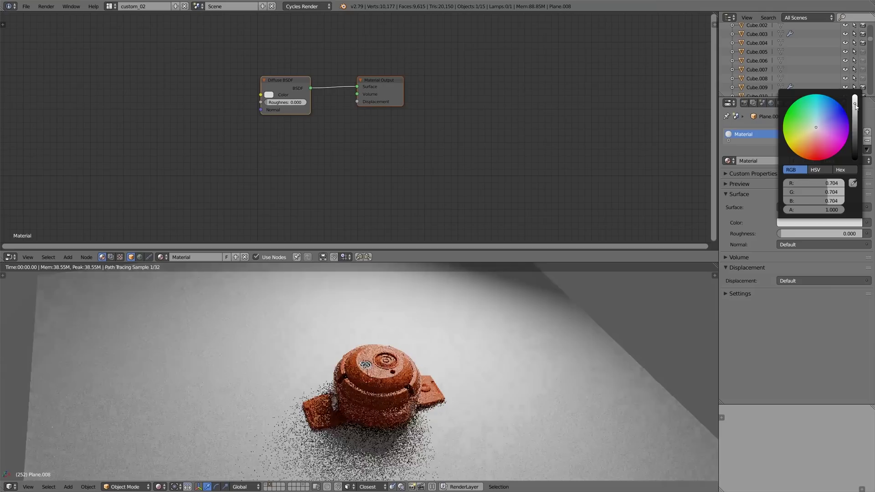
Darken the floor colour and apply an edge operation to the angled plate's faces.
{"action": "left_click_drag", "start_coordinate": [853, 104], "coordinate": [852, 151]}
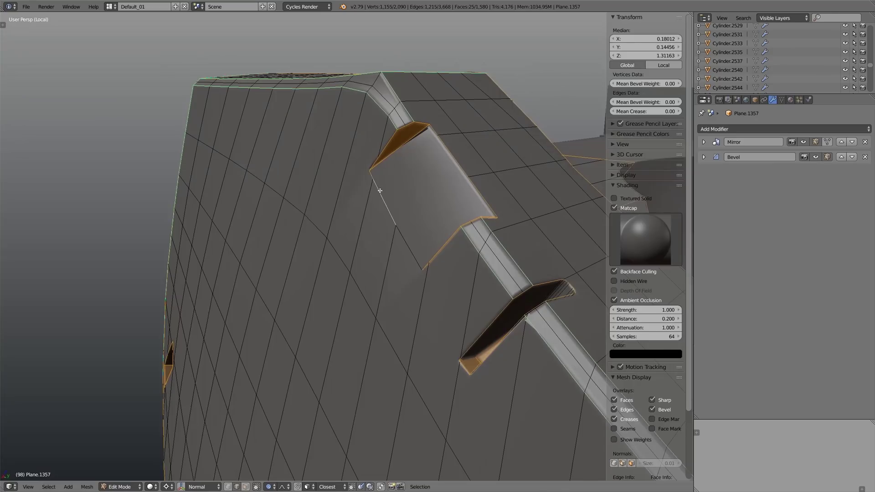
{"action": "key", "text": "l"}
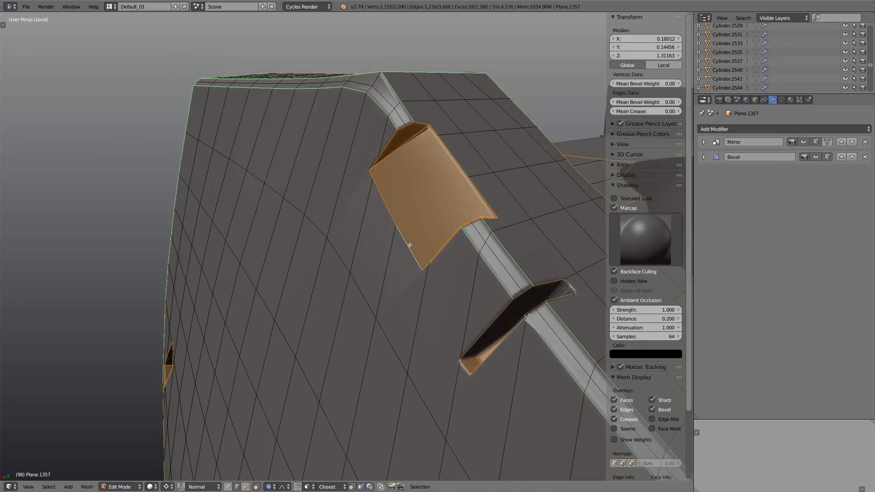
{"action": "key", "text": "ctrl+e"}
{"action": "left_click", "coordinate": [527, 225]}
{"action": "key", "text": "Tab"}
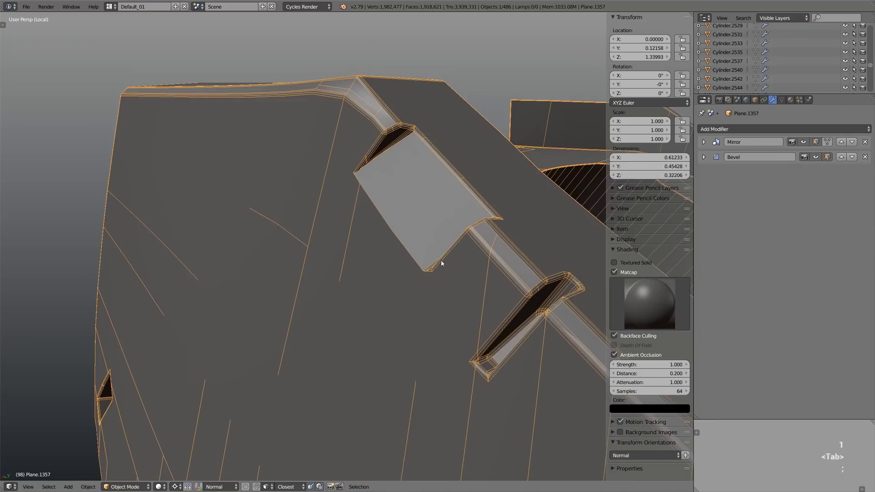